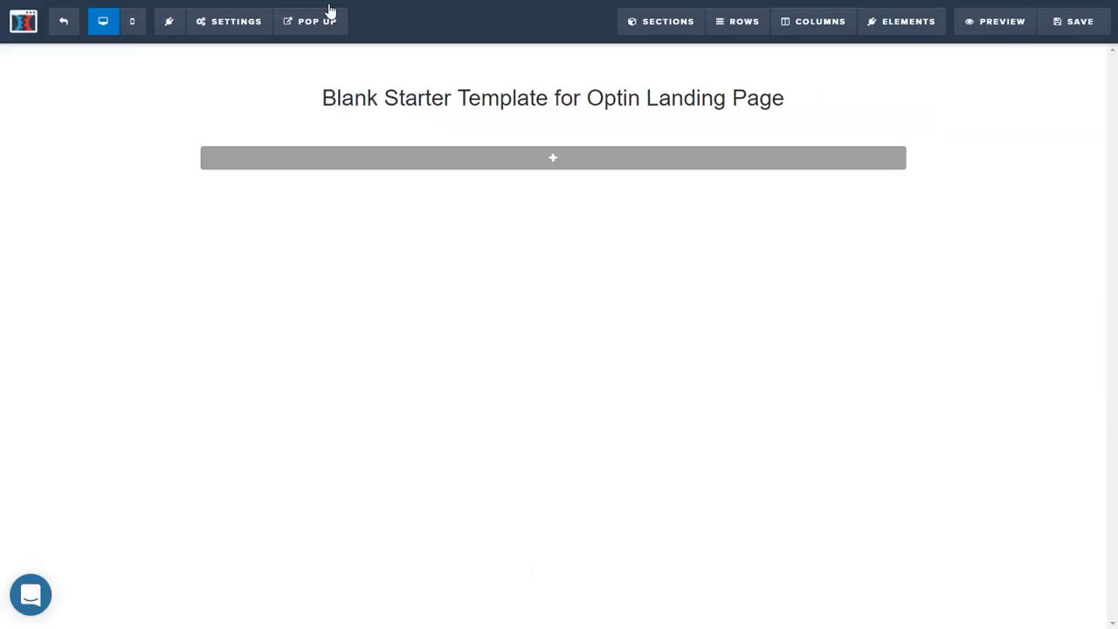
Review the pop-up's settings and advanced style options, then close the pop-up and its preview
click(308, 20)
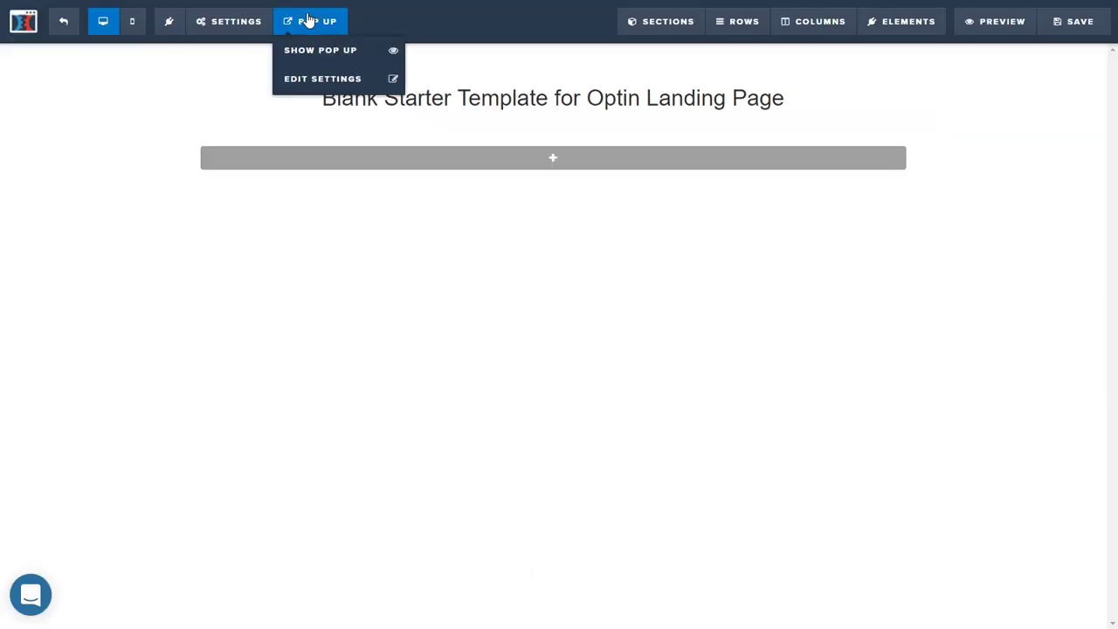
click(316, 79)
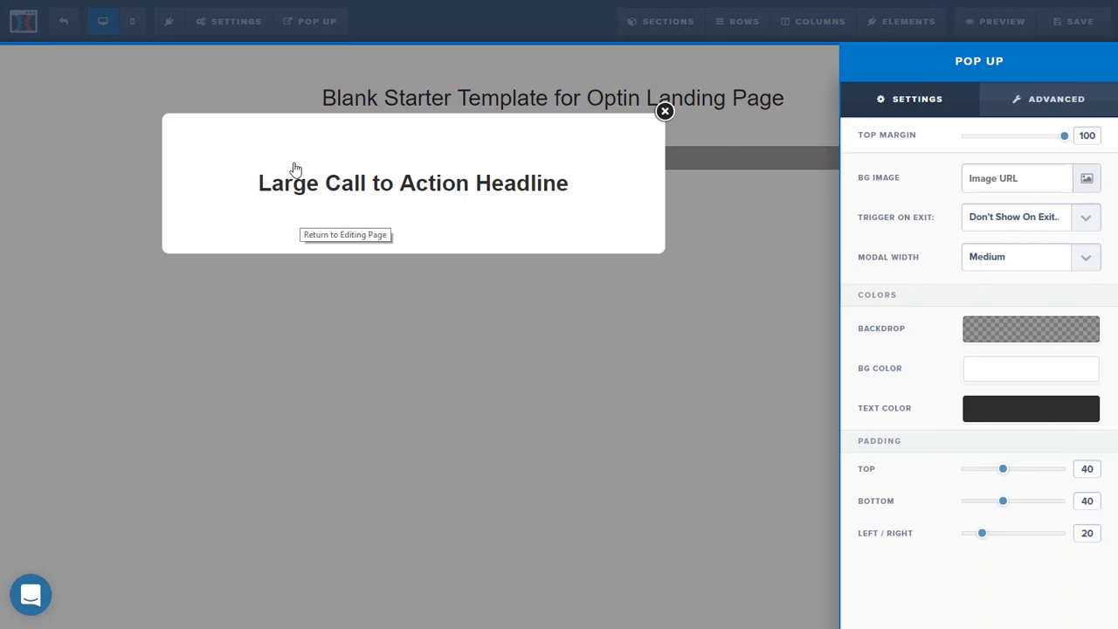
click(1058, 105)
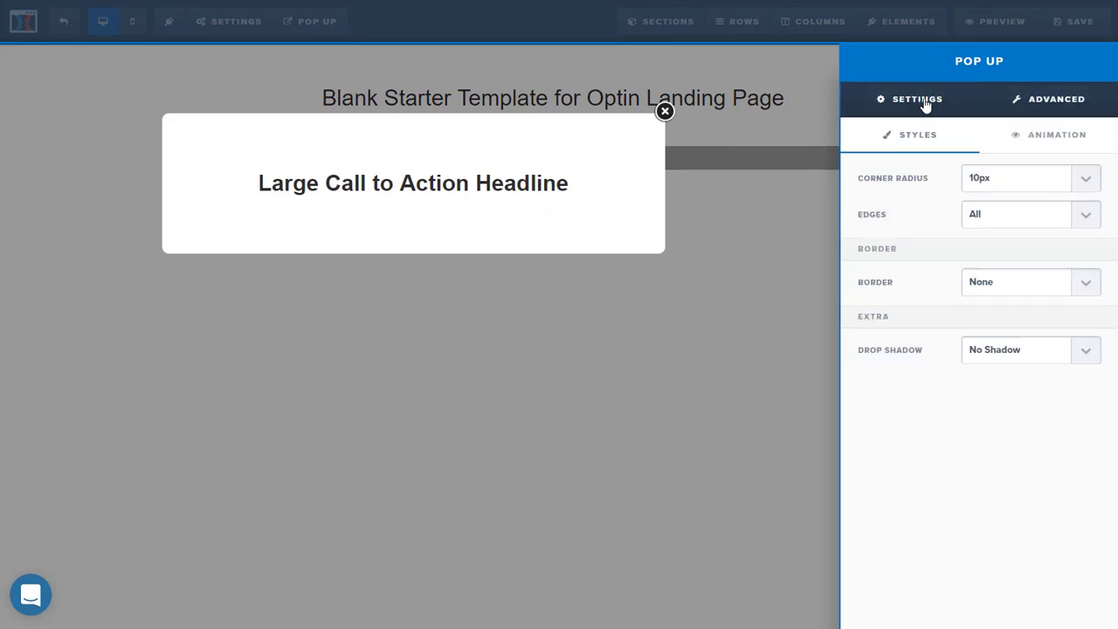
click(923, 102)
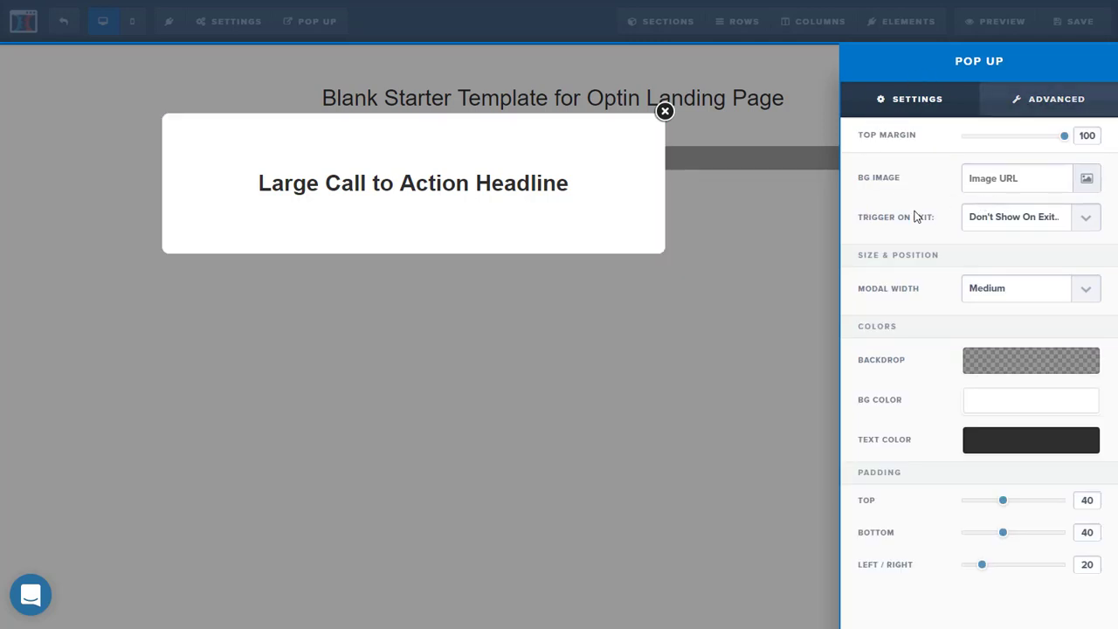
click(722, 180)
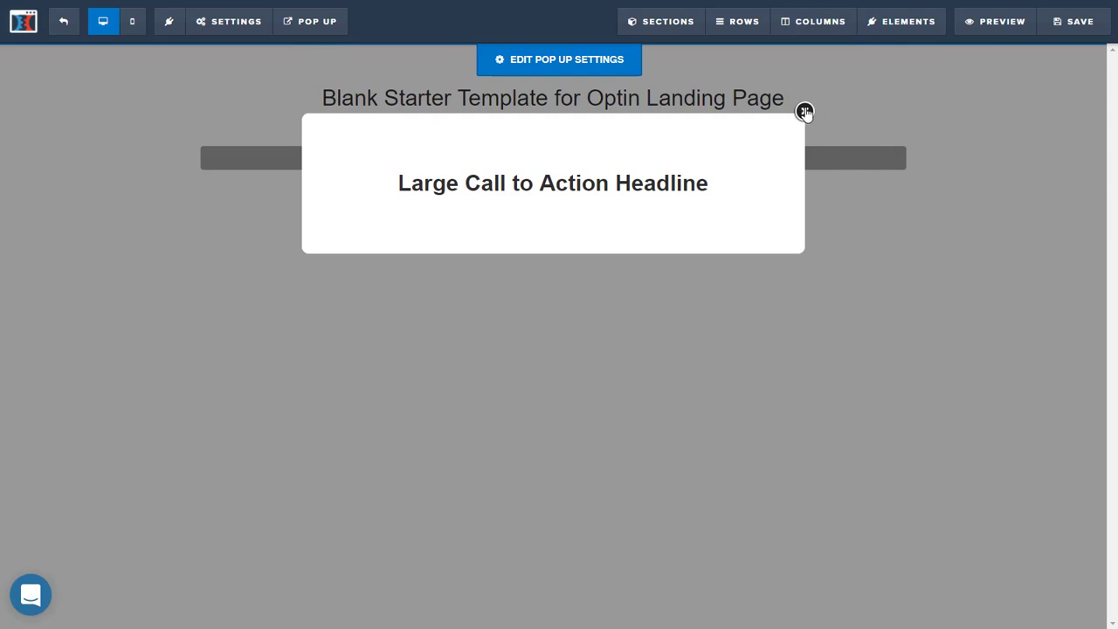
click(804, 109)
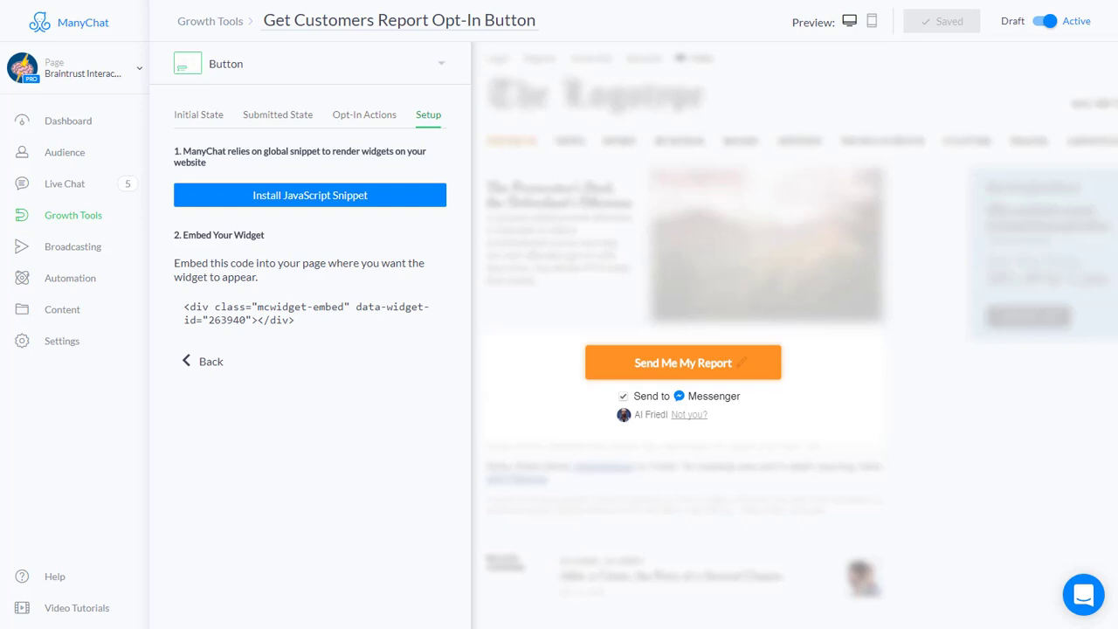
Copy the ManyChat opt-in button's widget embed code and return to ClickFunnels
drag(317, 327, 172, 305)
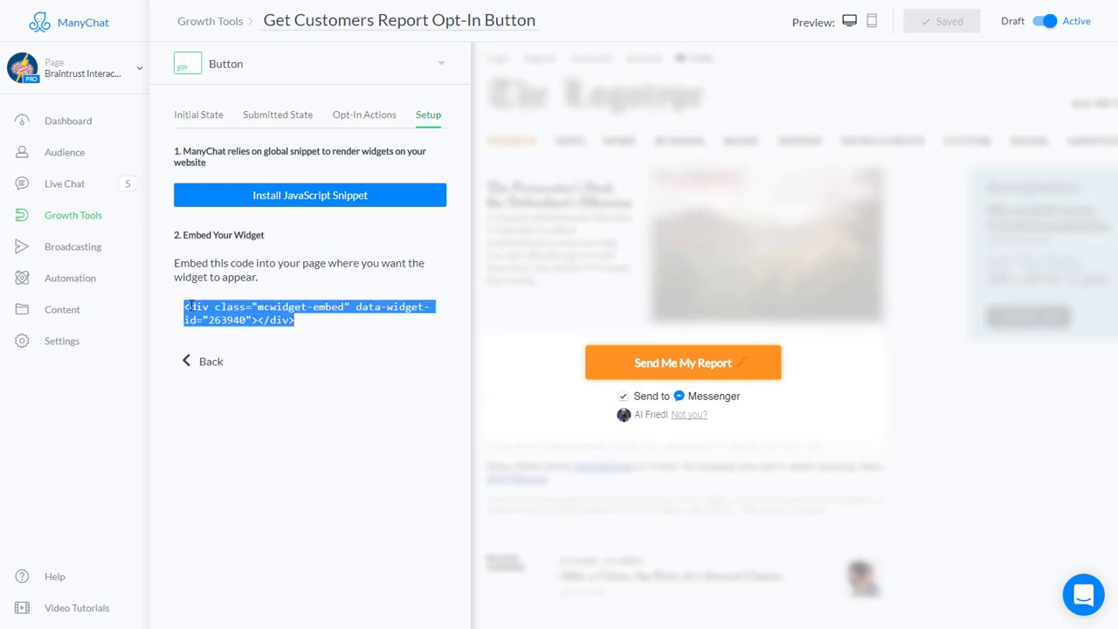
right_click(197, 307)
click(254, 328)
key(ctrl+Tab)
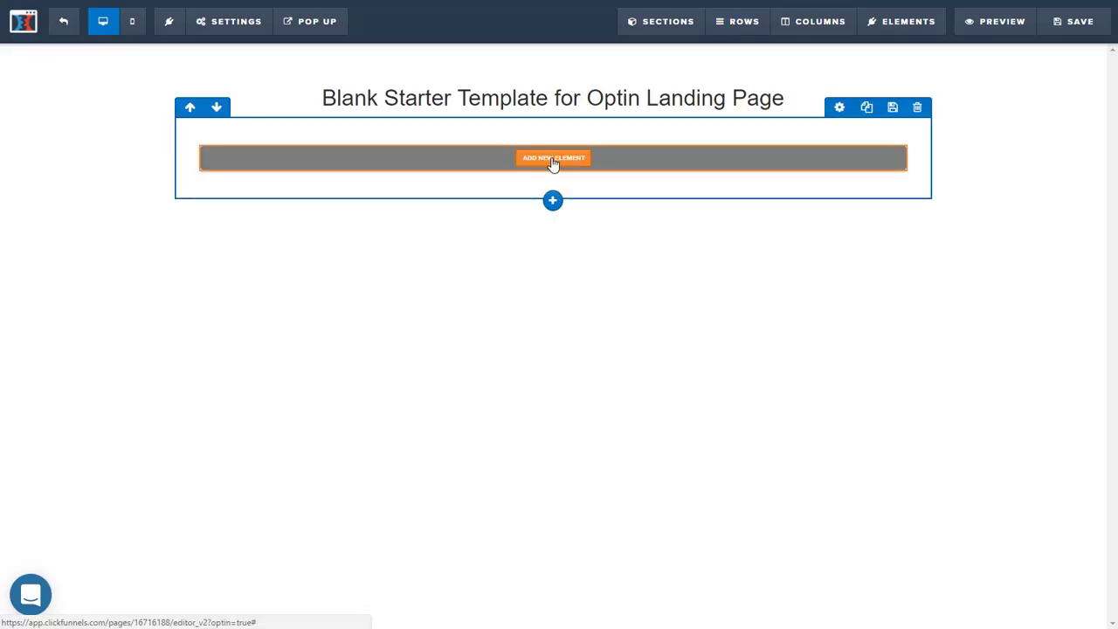
Add a Custom JS/HTML element to the empty row and paste the ManyChat widget embed code into it
click(552, 161)
scroll(936, 391, down, 3)
scroll(937, 390, down, 5)
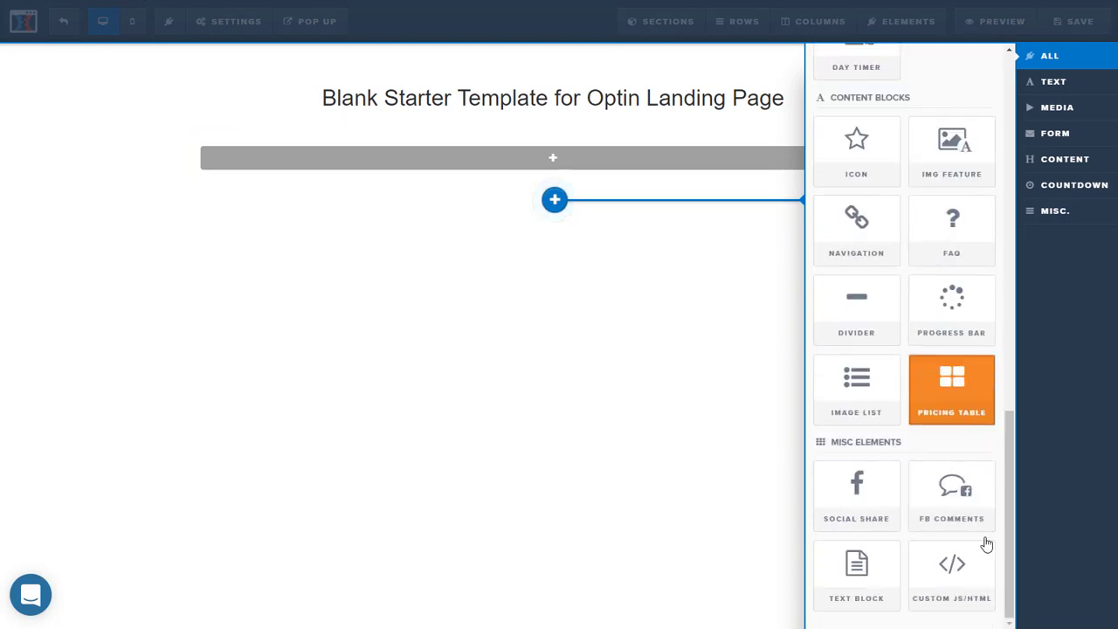
click(941, 588)
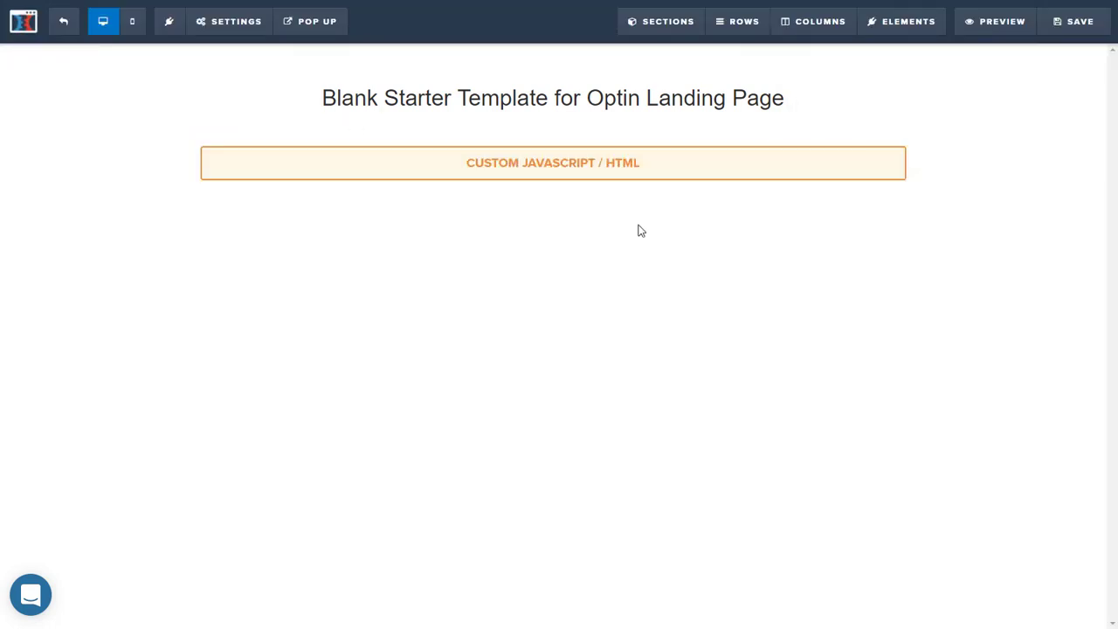
click(559, 165)
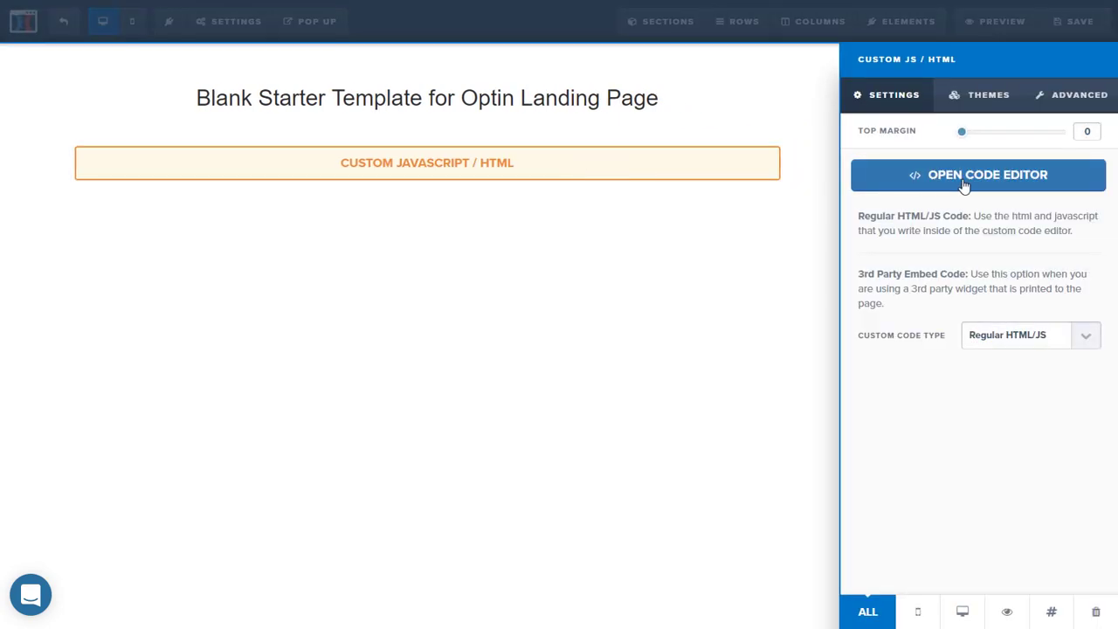
click(963, 179)
right_click(568, 196)
click(604, 280)
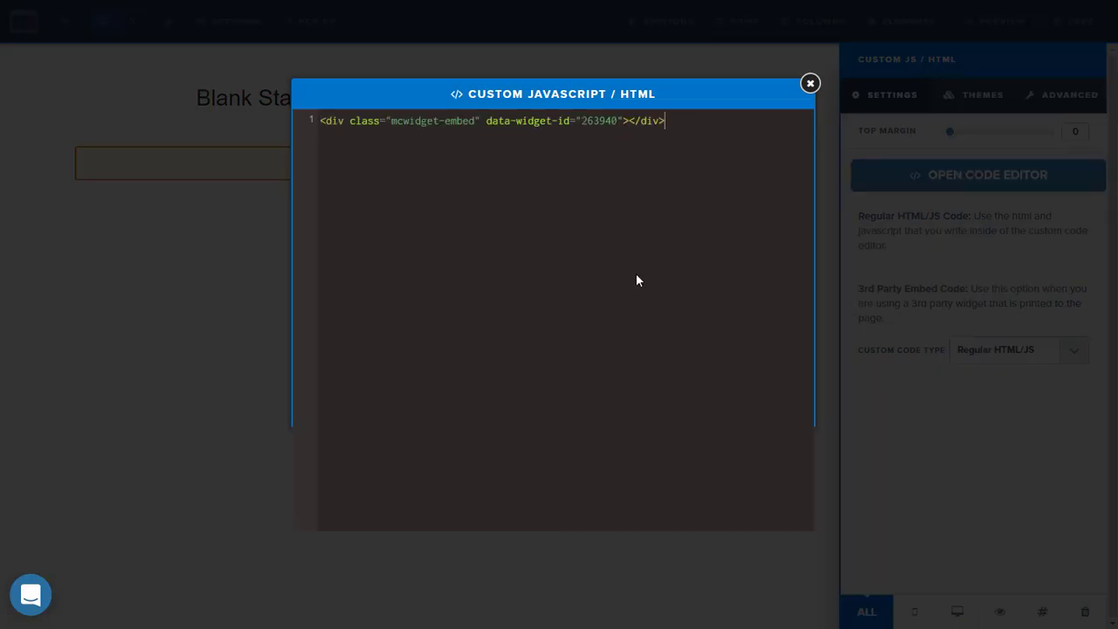
click(810, 84)
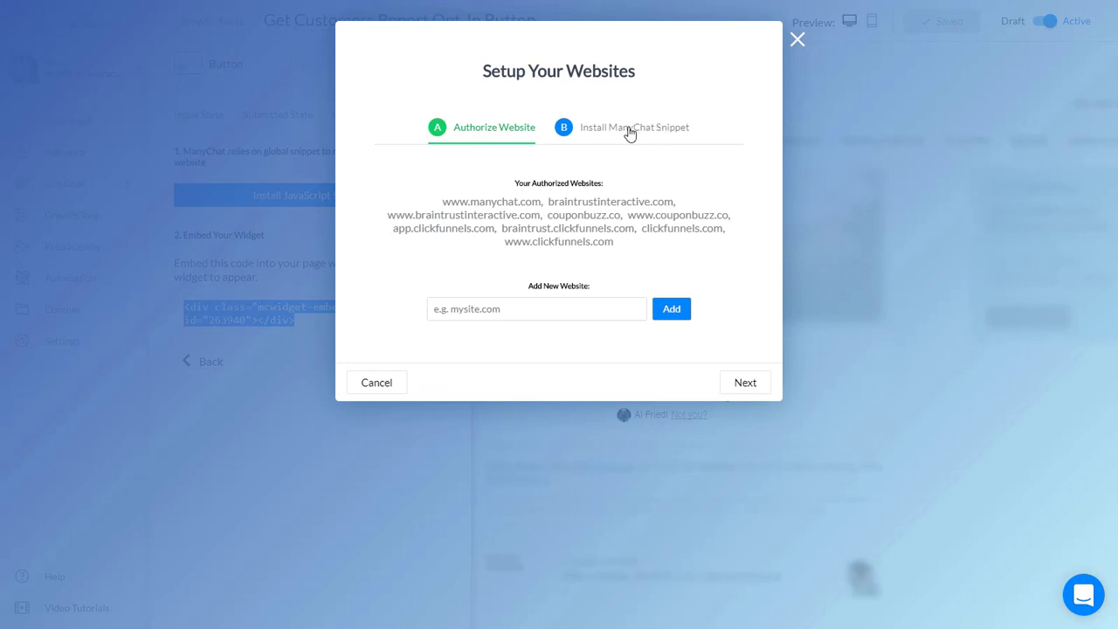
Copy the ManyChat site script from the Install ManyChat Snippet tab
click(590, 131)
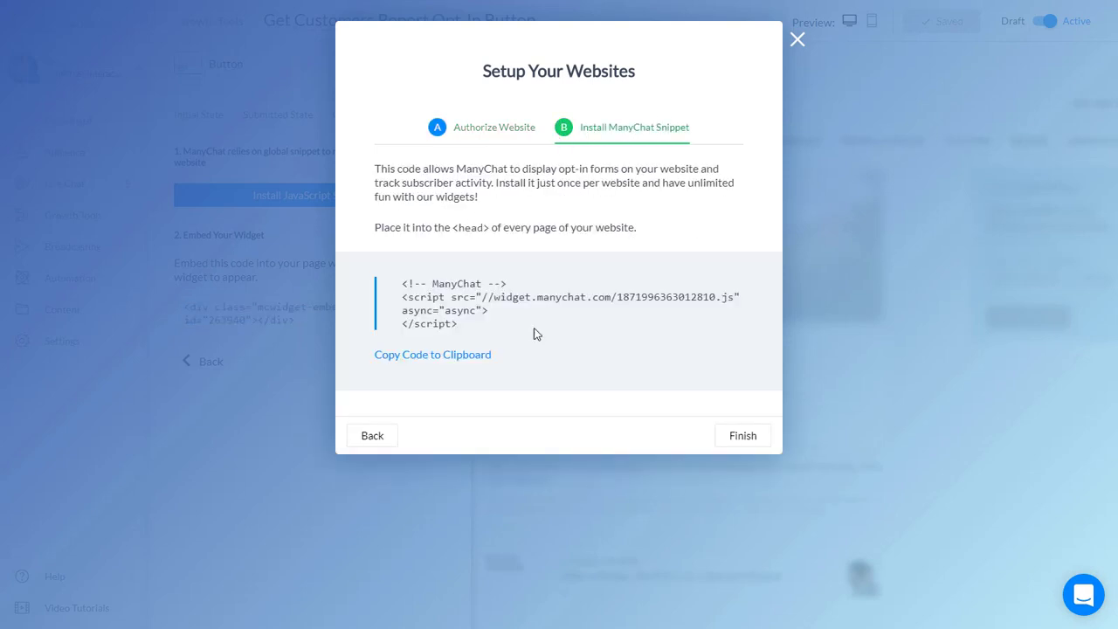
click(444, 359)
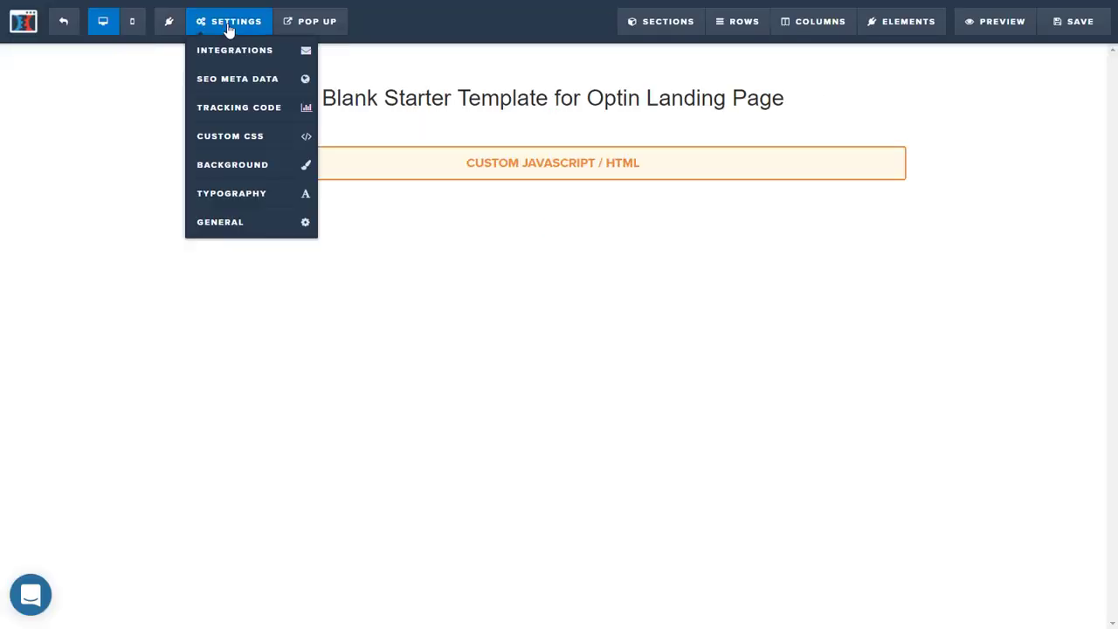
Paste the ManyChat snippet script into the page's Header Code tracking code
mouse_move(223, 24)
click(234, 114)
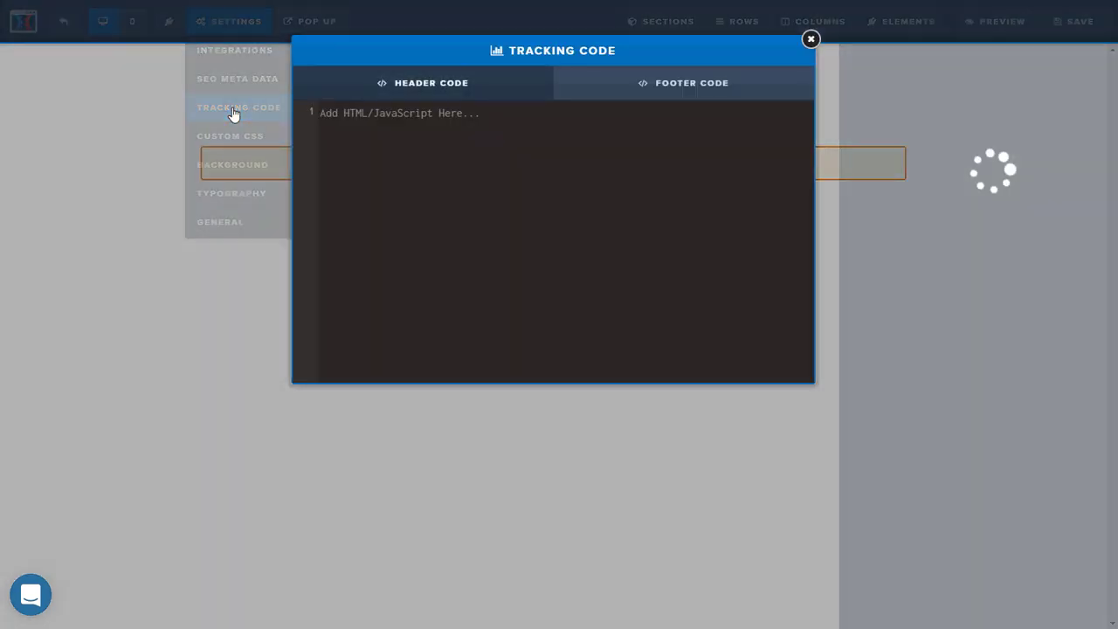
right_click(400, 147)
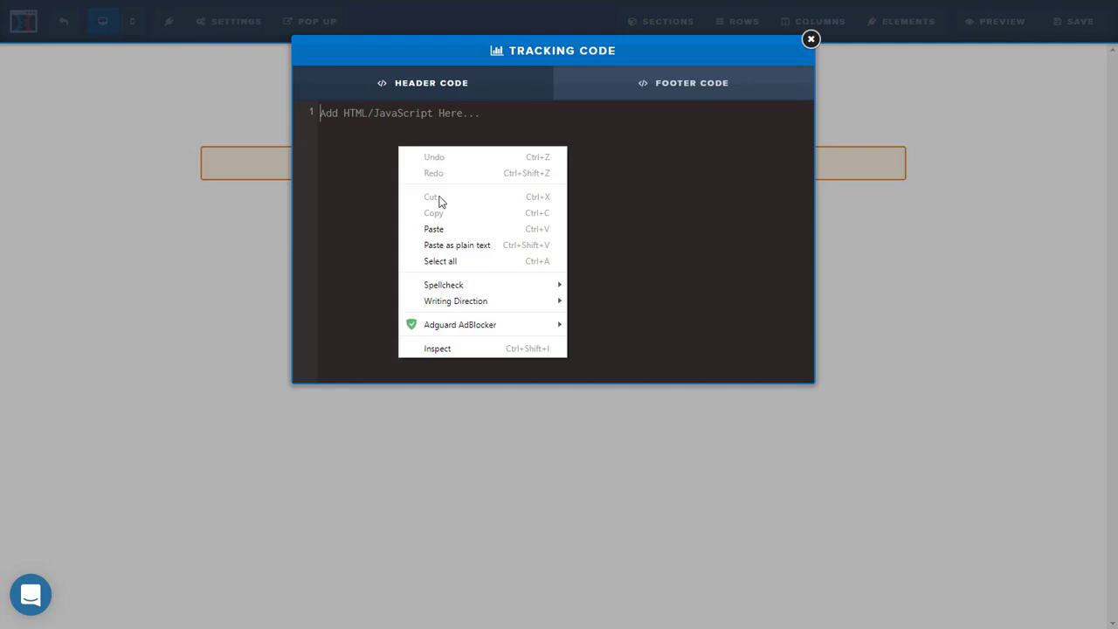
click(434, 229)
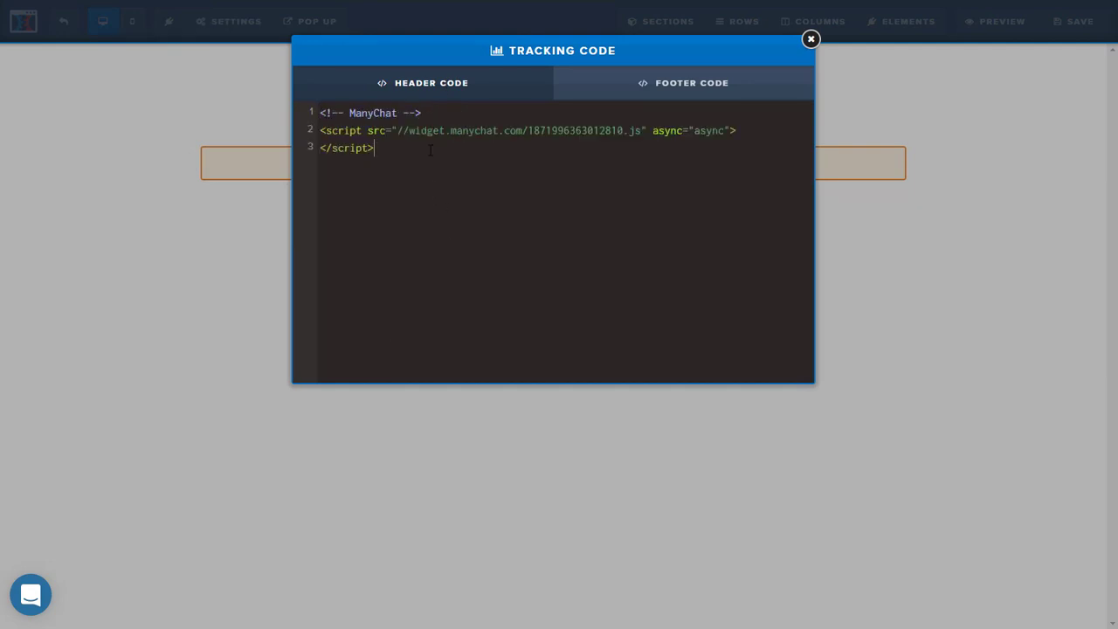
click(811, 39)
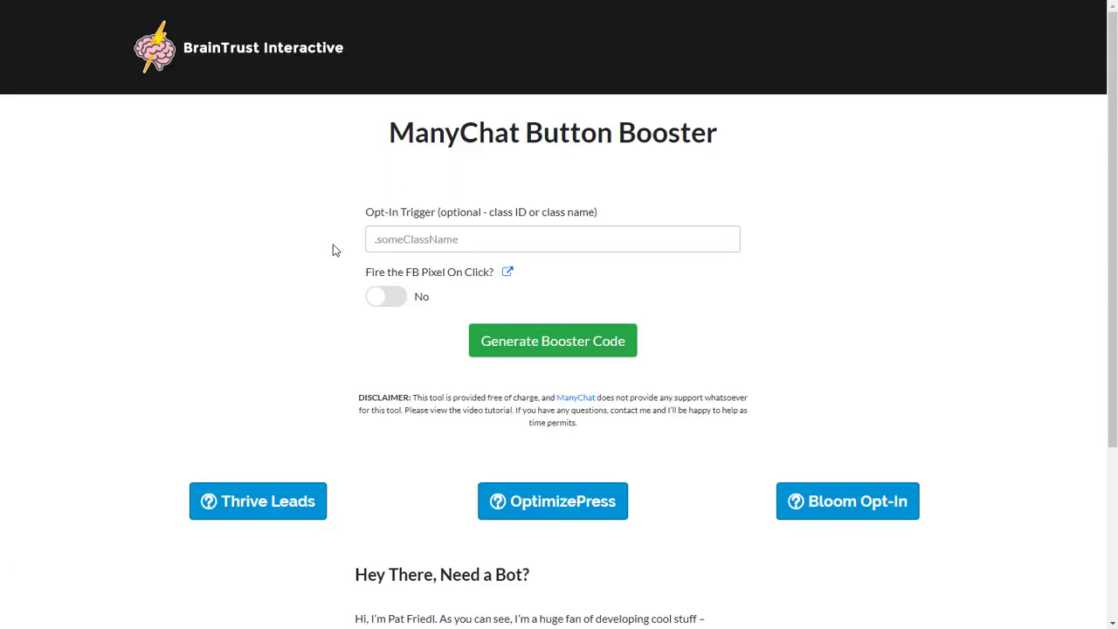
Enter '.optInTrigger' as the Button Booster opt-in trigger class, fixing the missing capital I
click(487, 234)
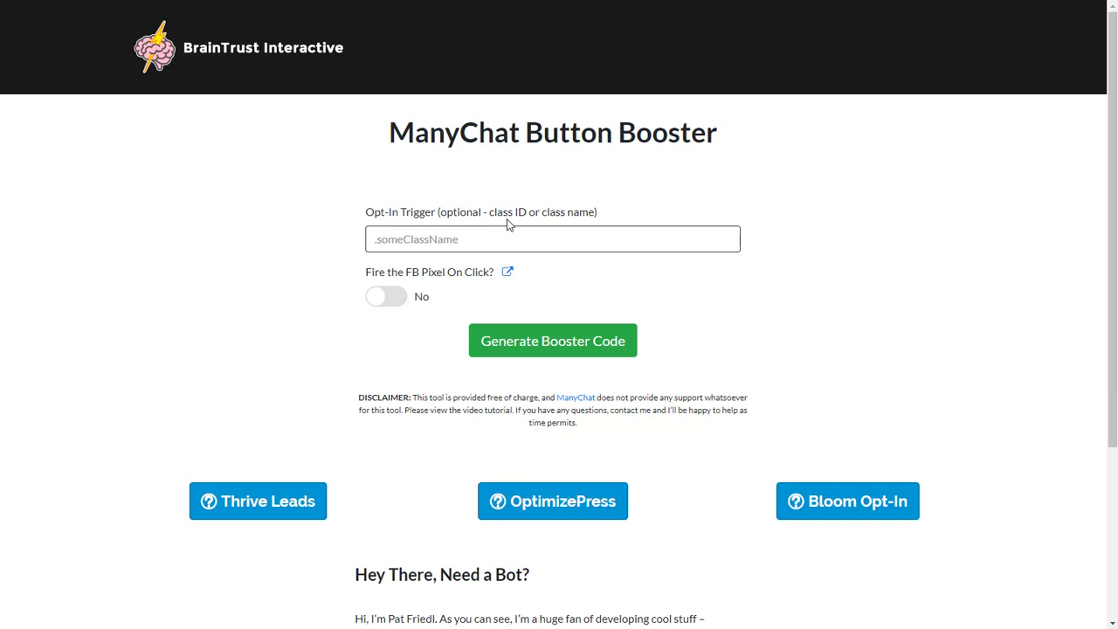
click(507, 222)
text(.optnTrigger)
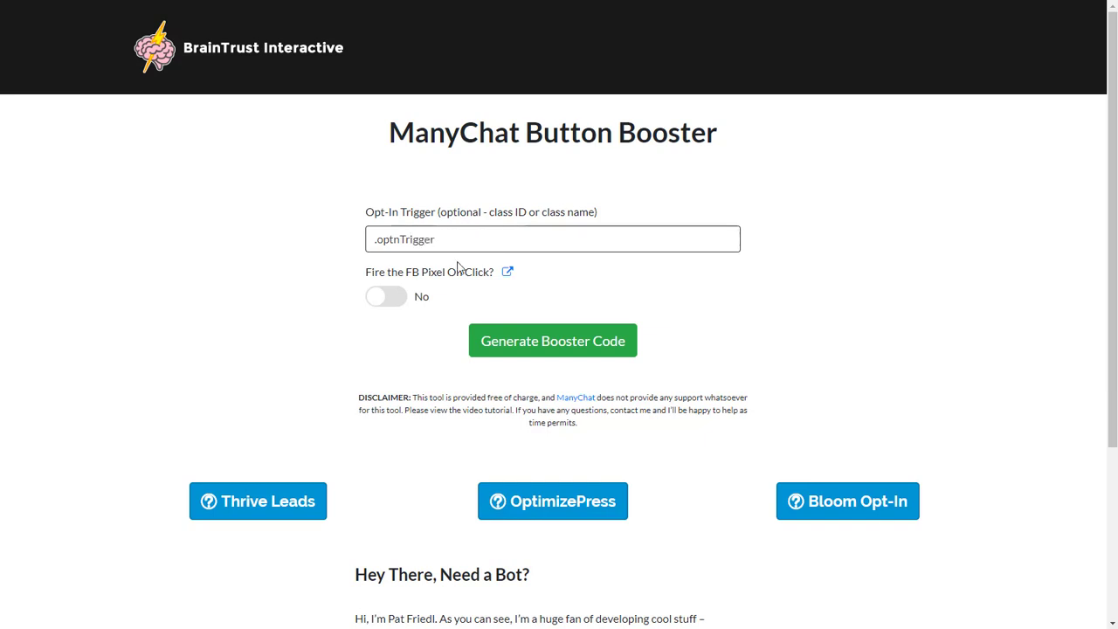
key(Left)
key(Left)
key(Left)
text(I)
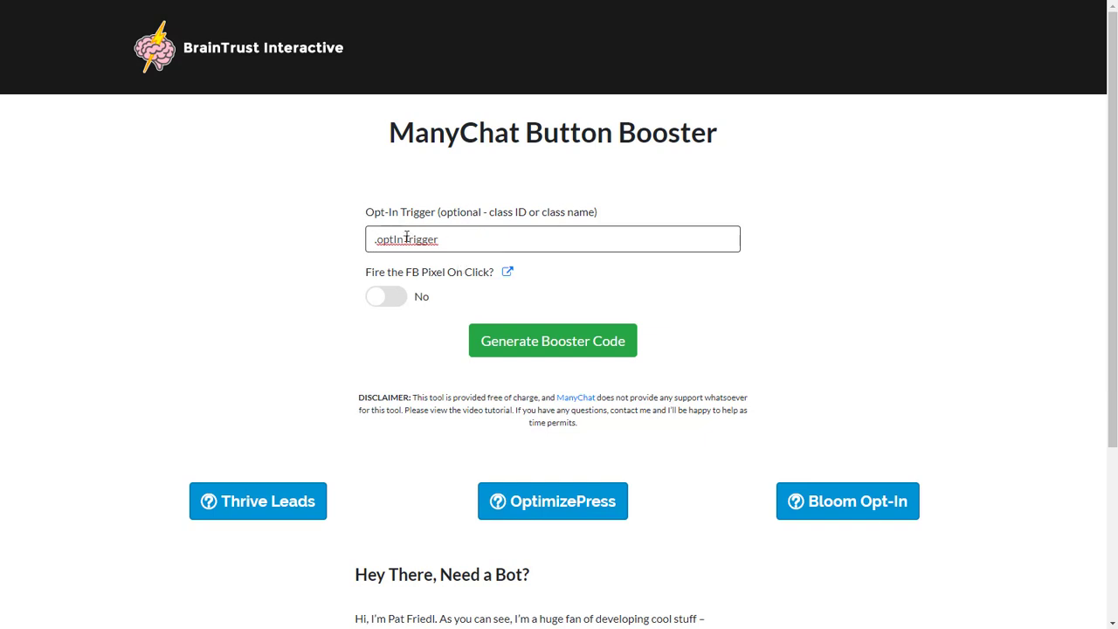
triple_click(411, 240)
click(528, 245)
Turn on firing the FB Pixel on click, track the click as a Lead, then generate and copy the booster code
click(395, 300)
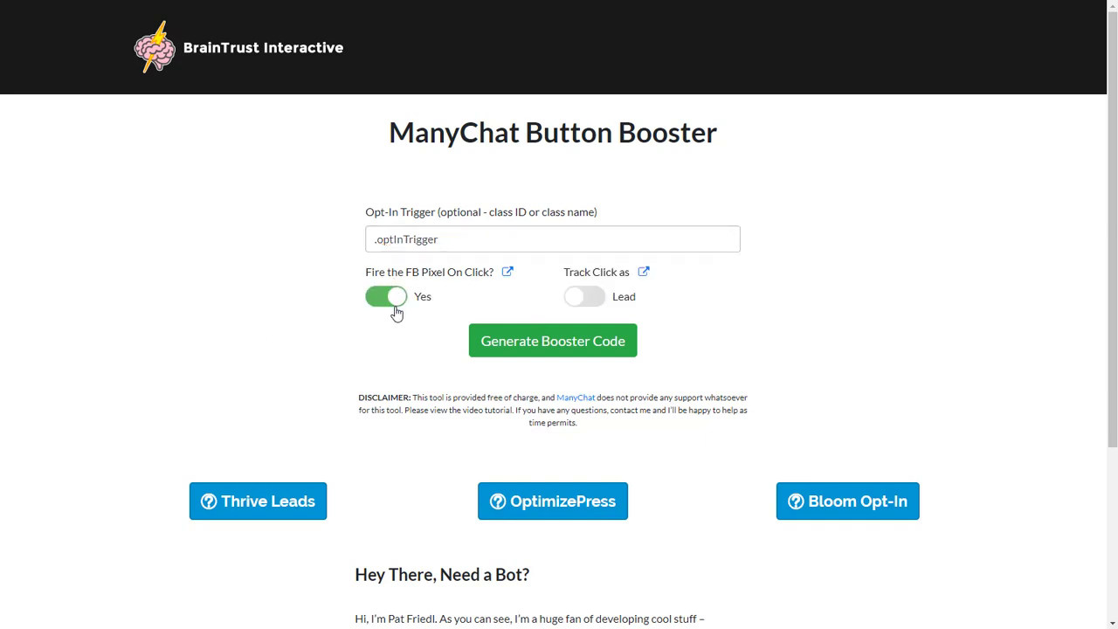
click(600, 298)
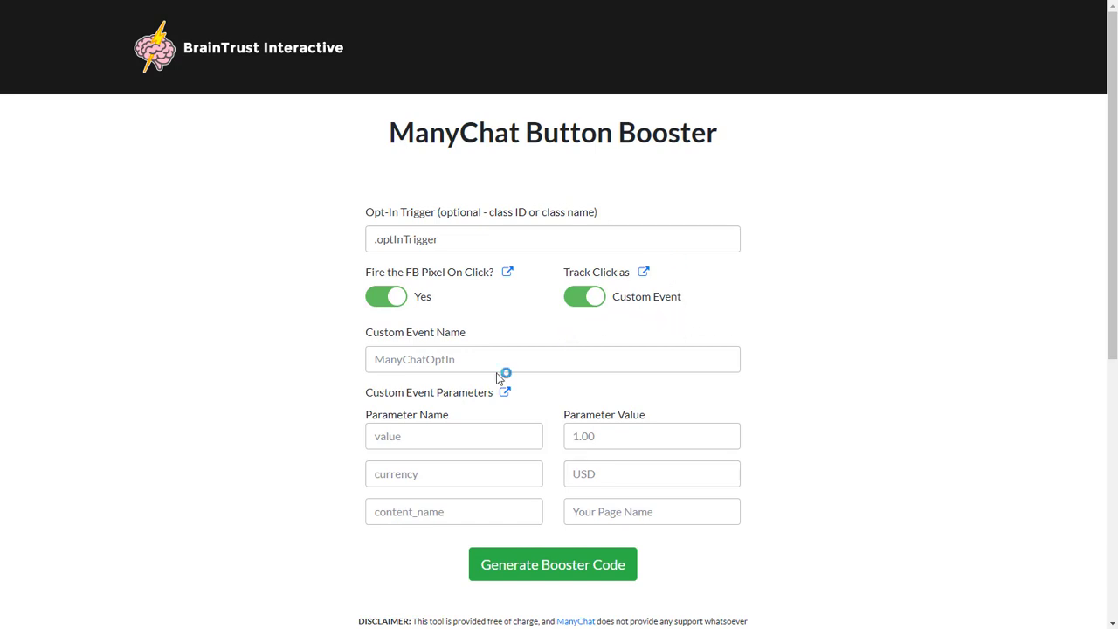
click(657, 301)
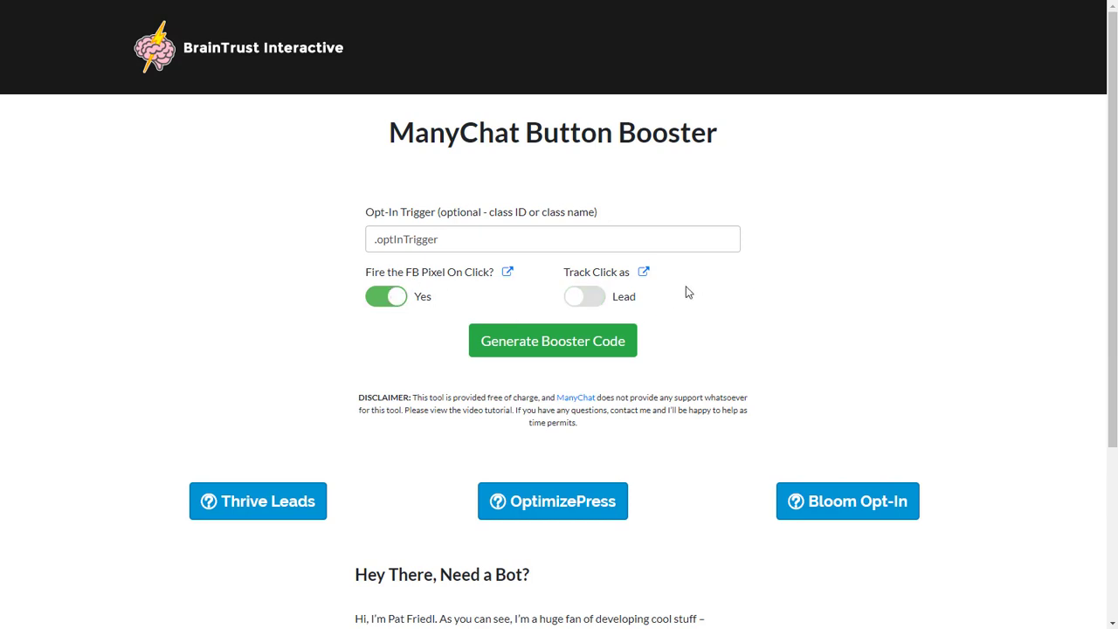
click(552, 341)
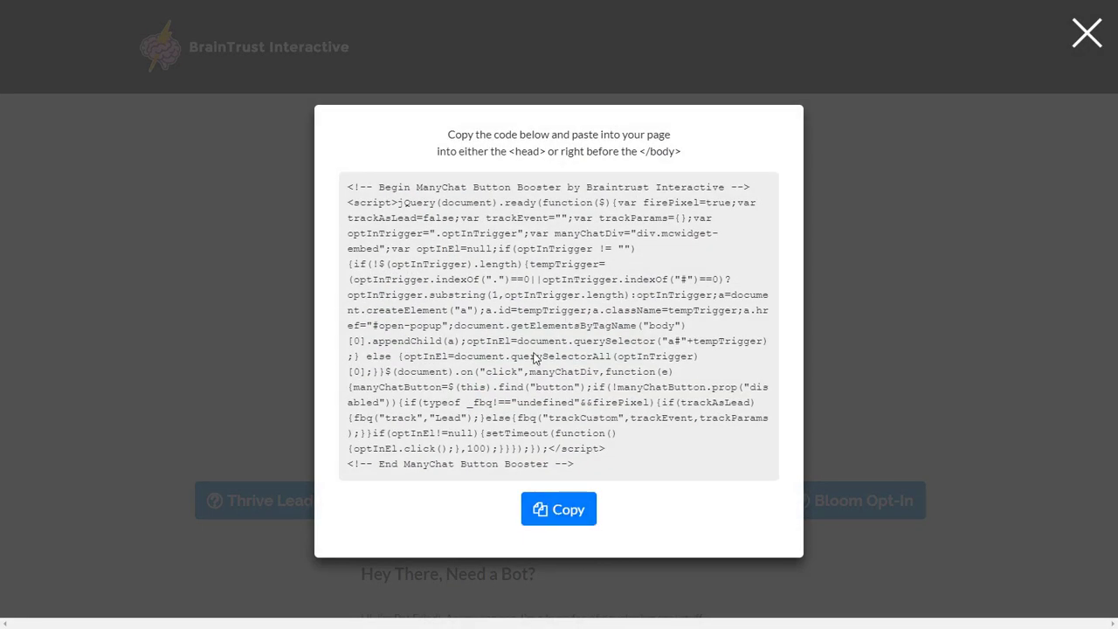
click(546, 511)
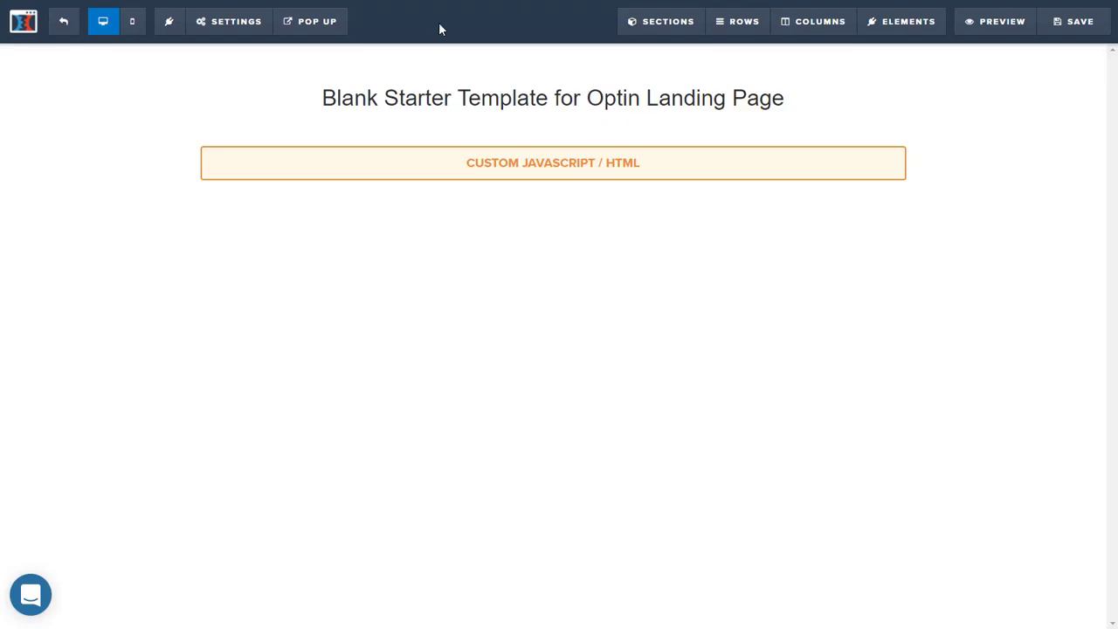
Paste the Button Booster code into the page's Footer Code tracking code and save the page
click(220, 27)
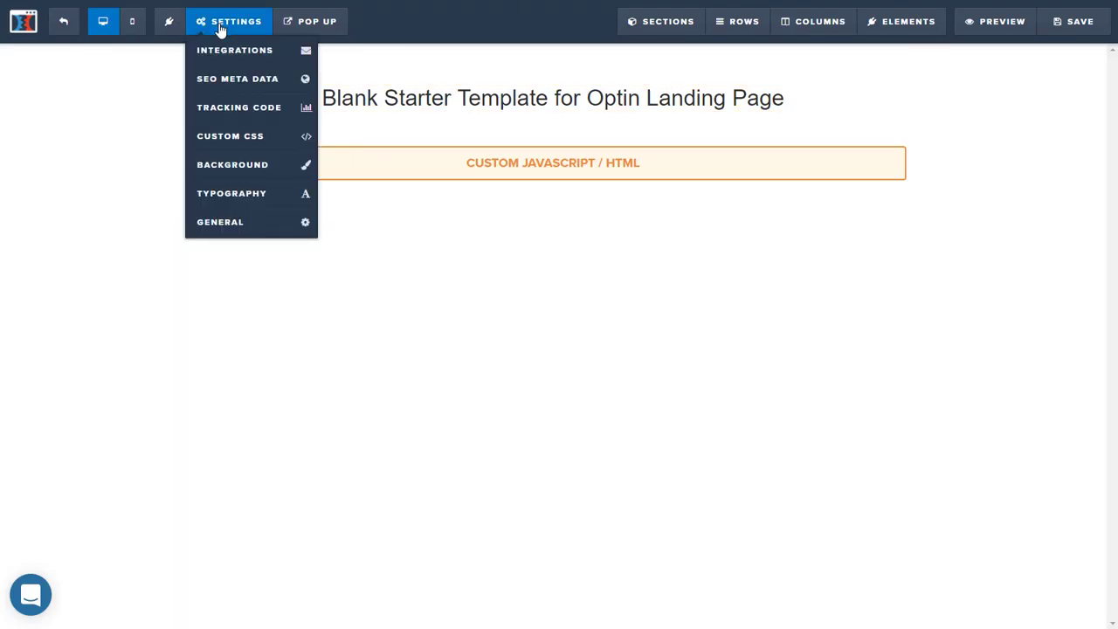
click(250, 110)
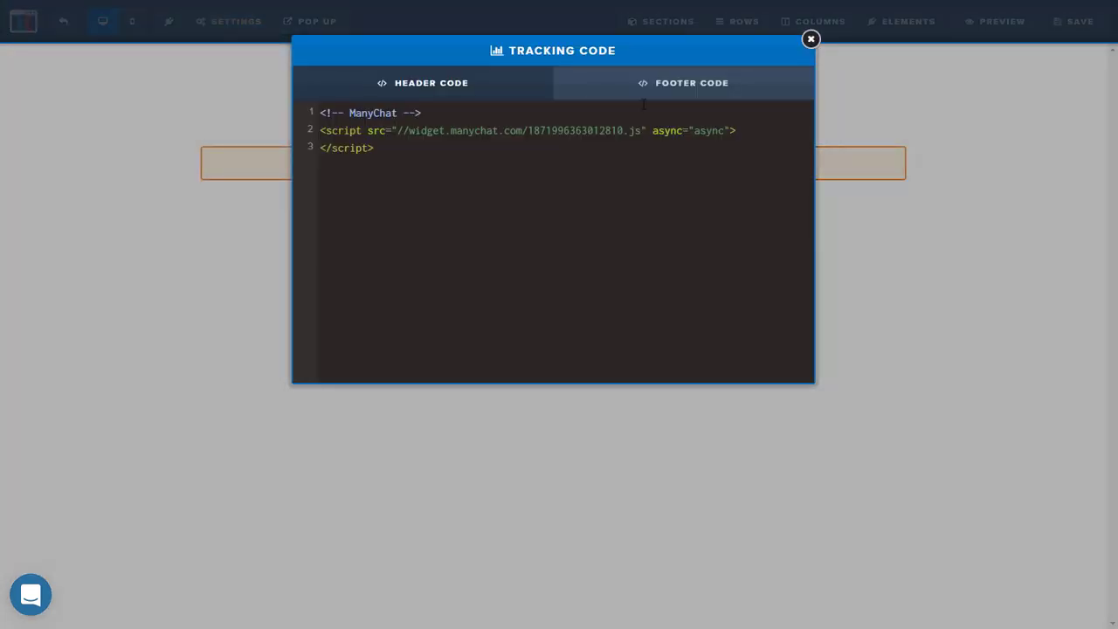
click(707, 92)
right_click(446, 188)
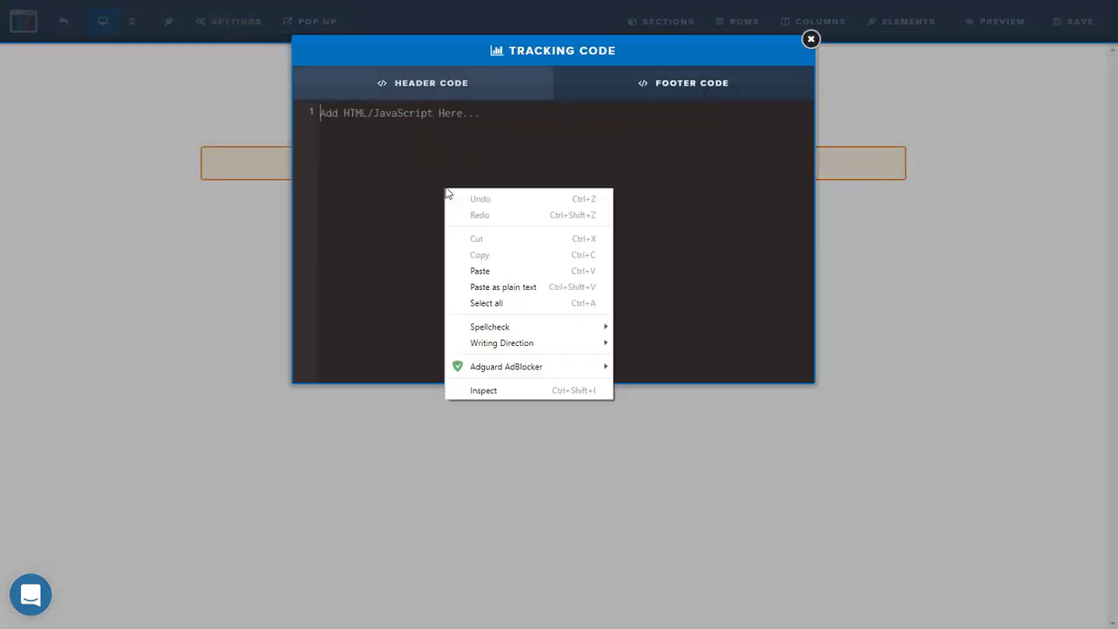
click(519, 270)
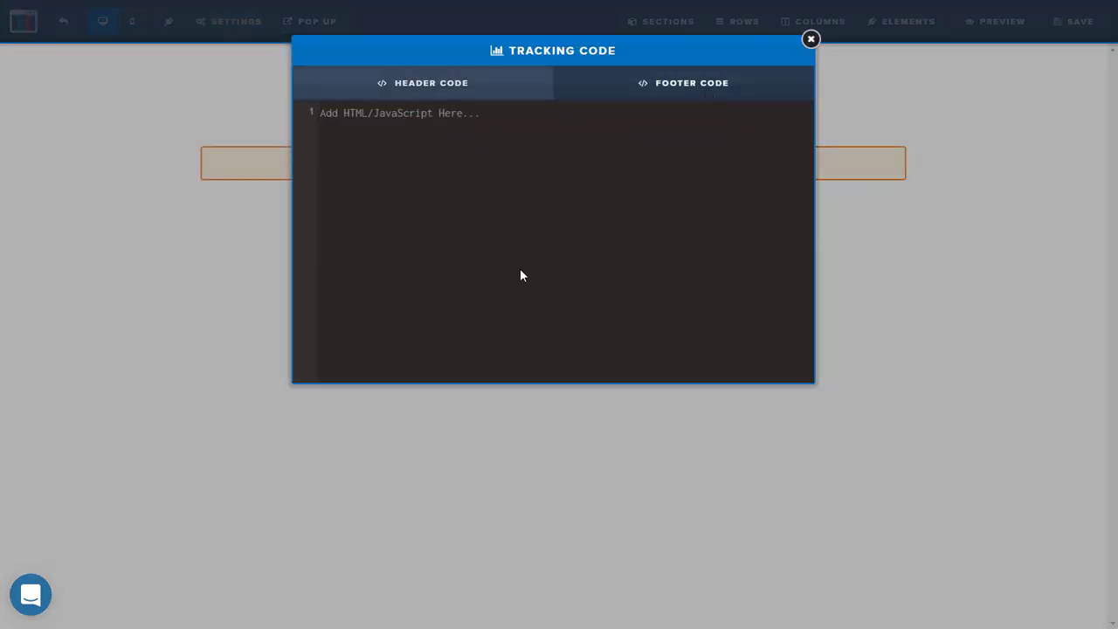
click(810, 39)
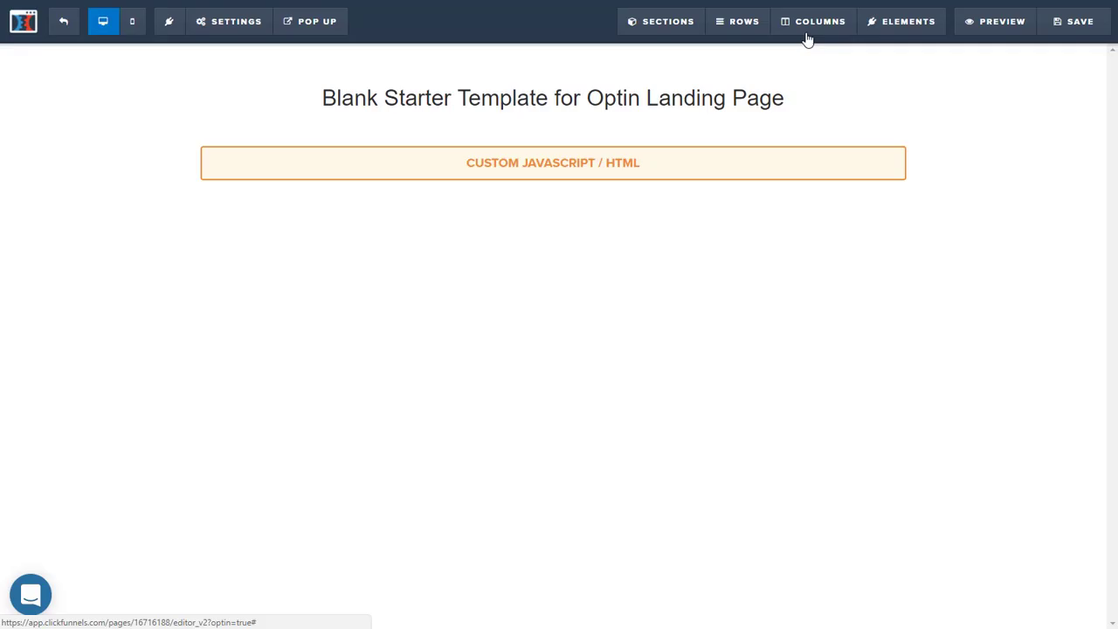
click(1077, 24)
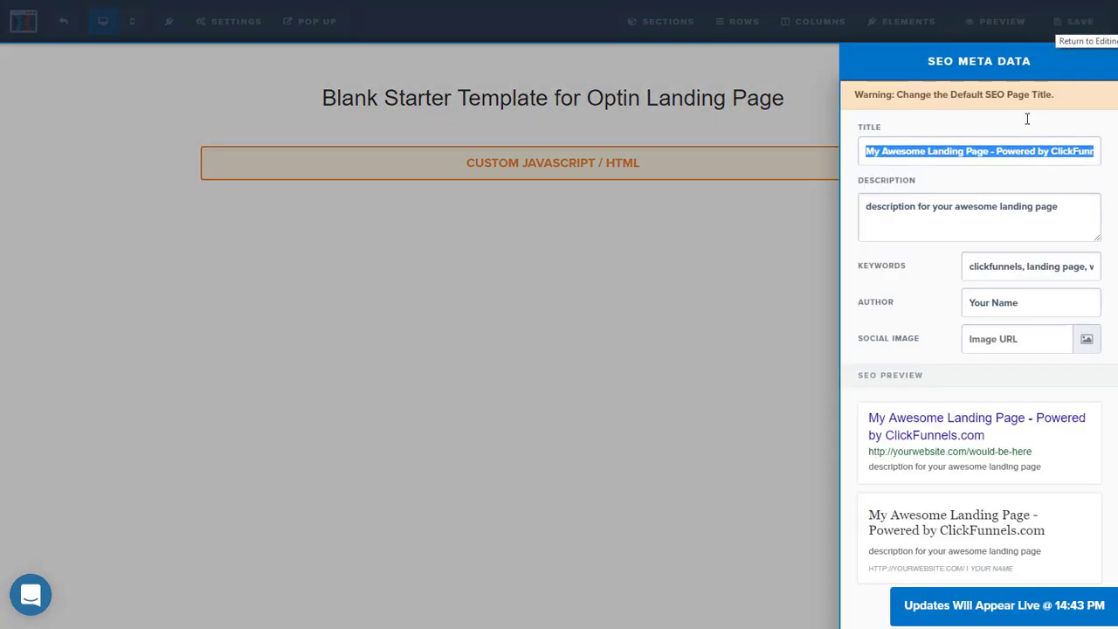
Dismiss the SEO Meta Data panel and check that Send Me My Report opens the pop-up
click(771, 483)
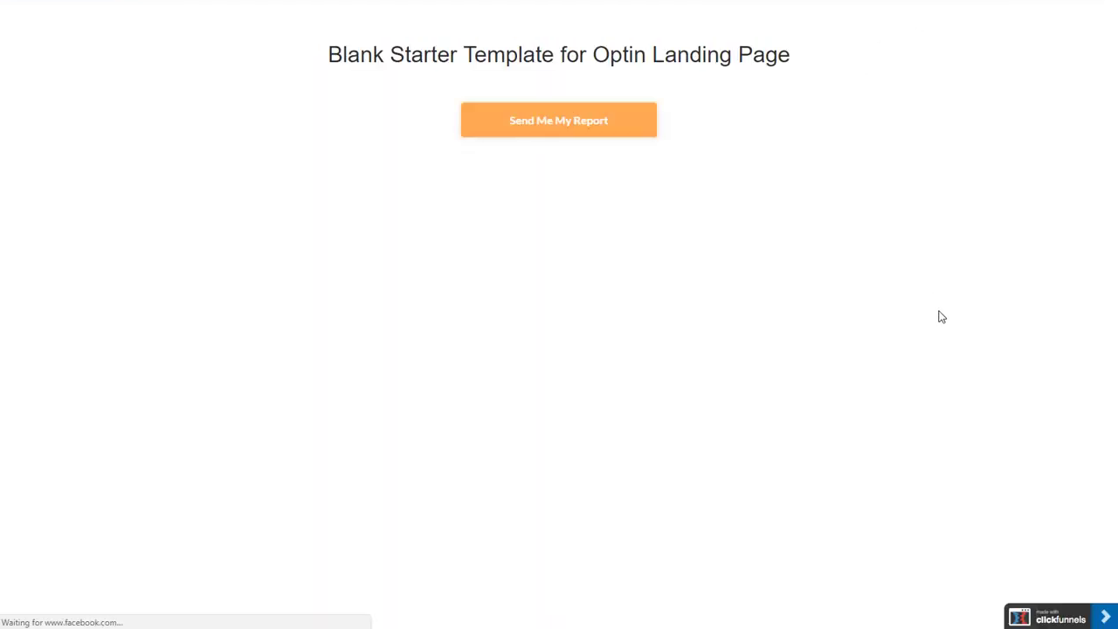
click(527, 125)
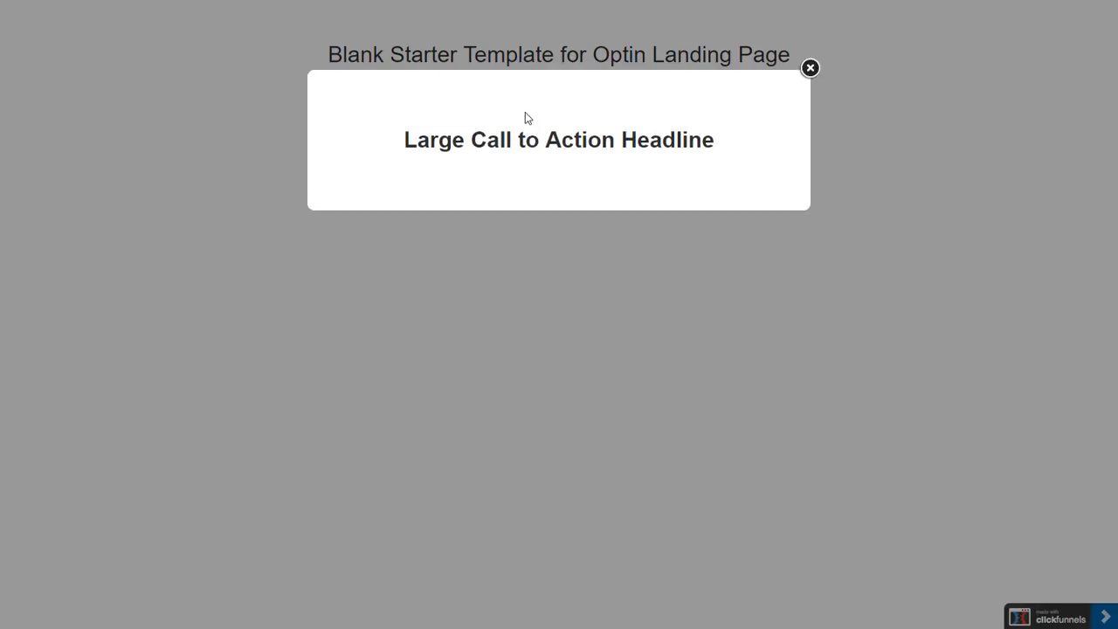